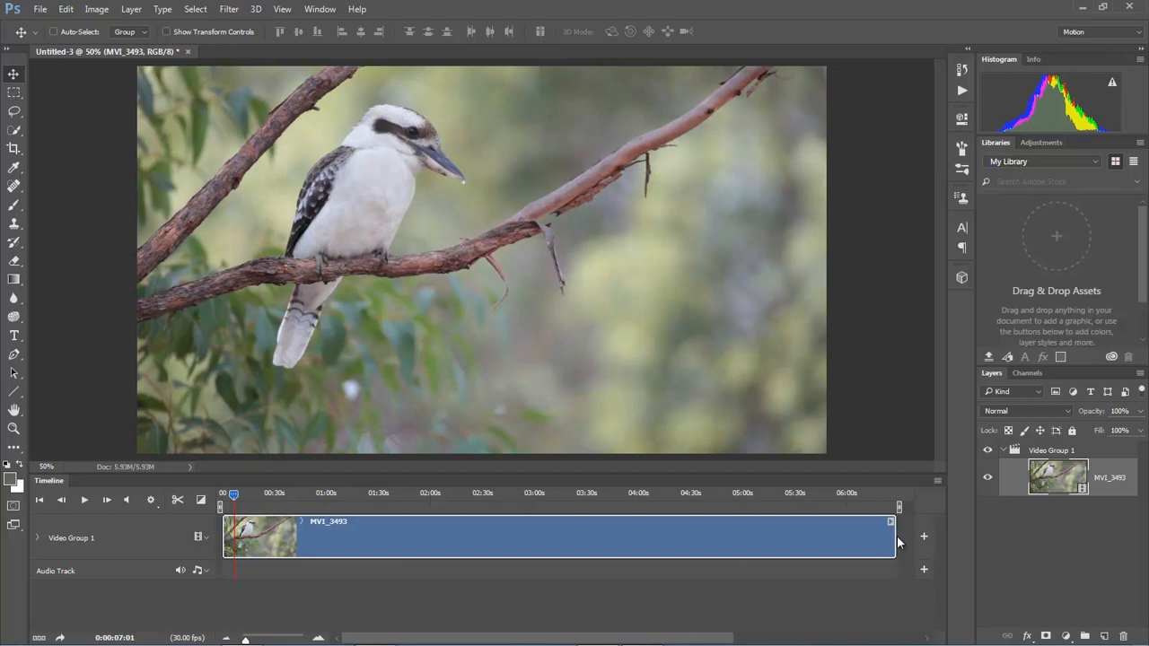
Trim the end of the MVI_3493 clip so that it lasts about 15 seconds
drag(896, 537, 327, 536)
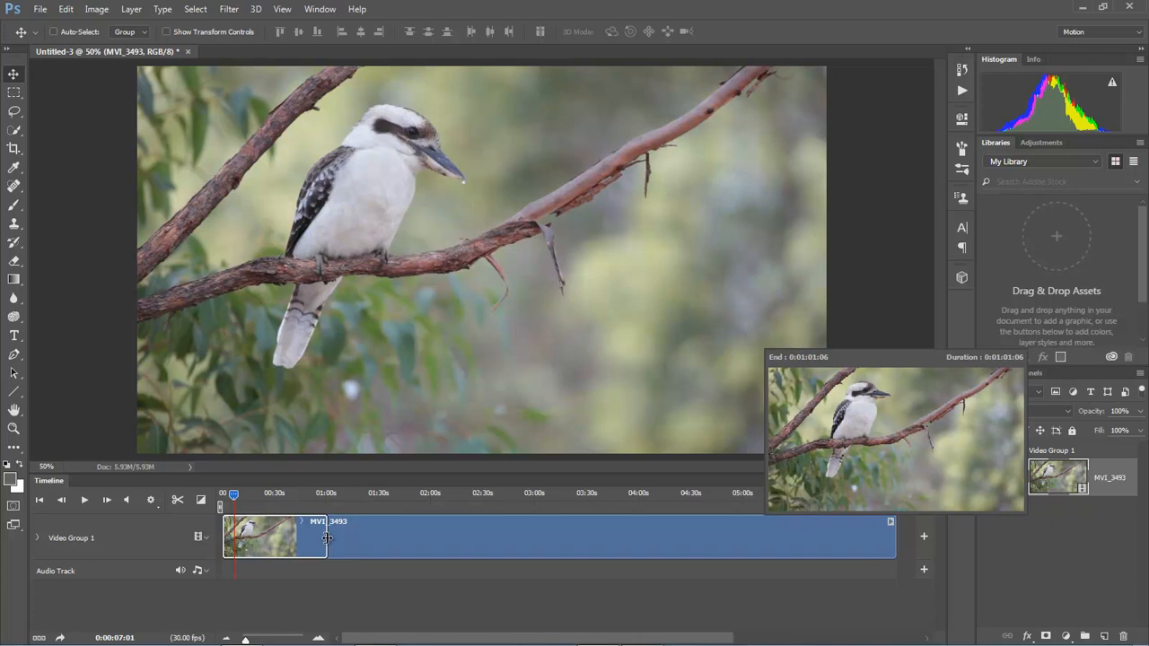
drag(327, 537, 327, 536)
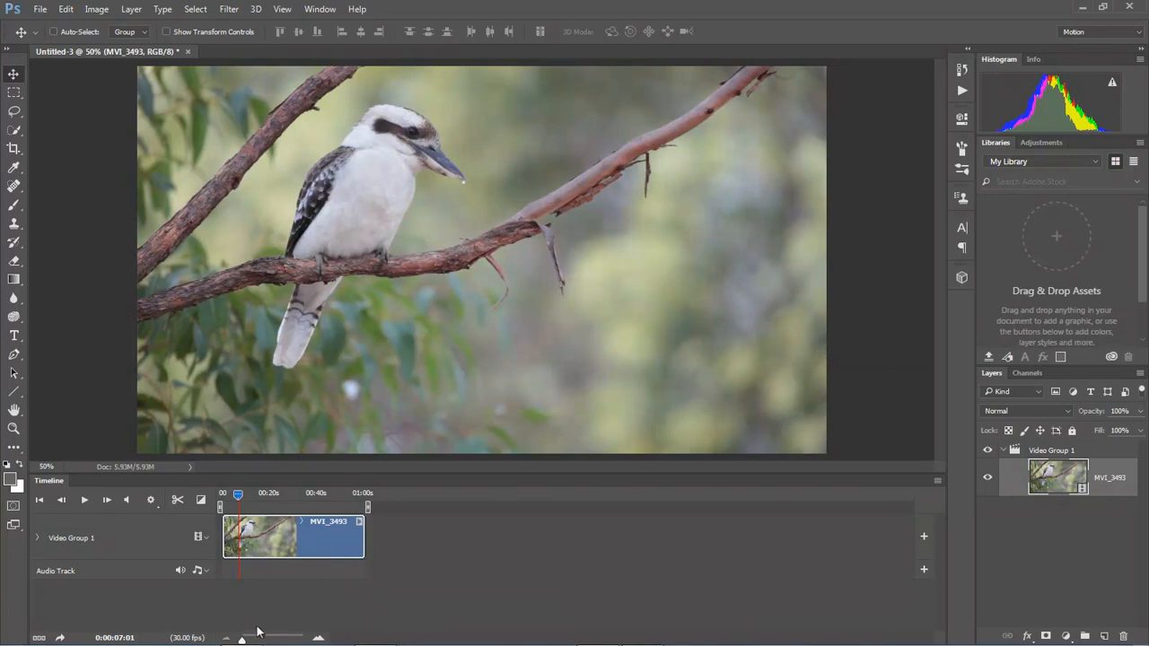
drag(241, 639, 251, 639)
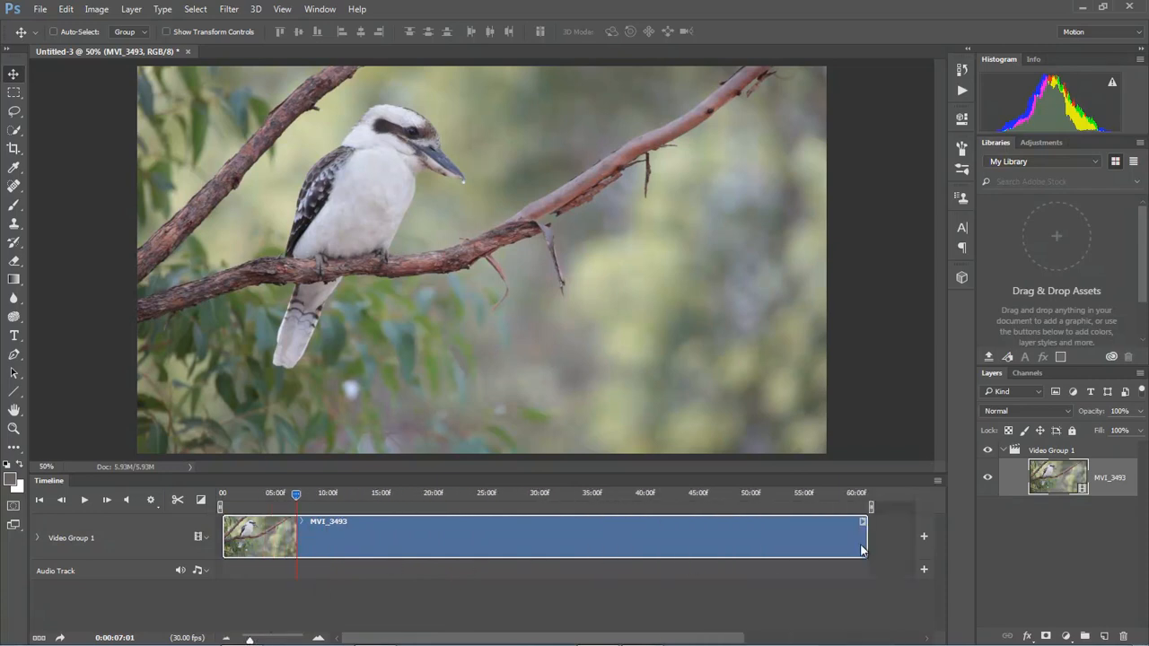
drag(864, 534, 382, 551)
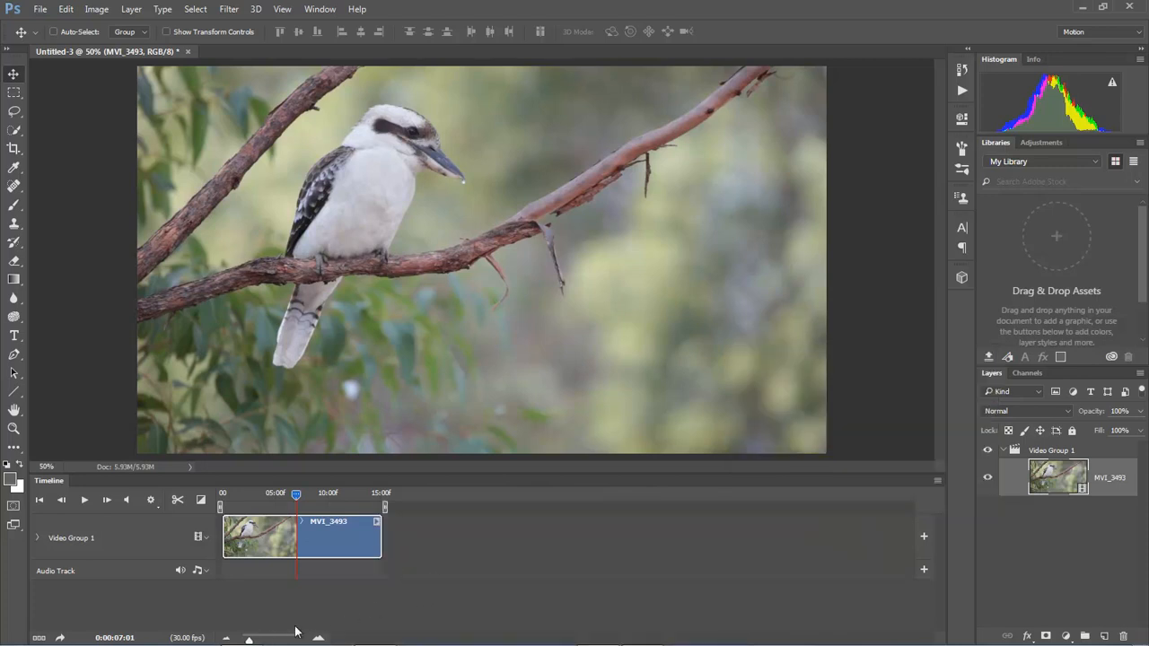
click(319, 640)
click(318, 640)
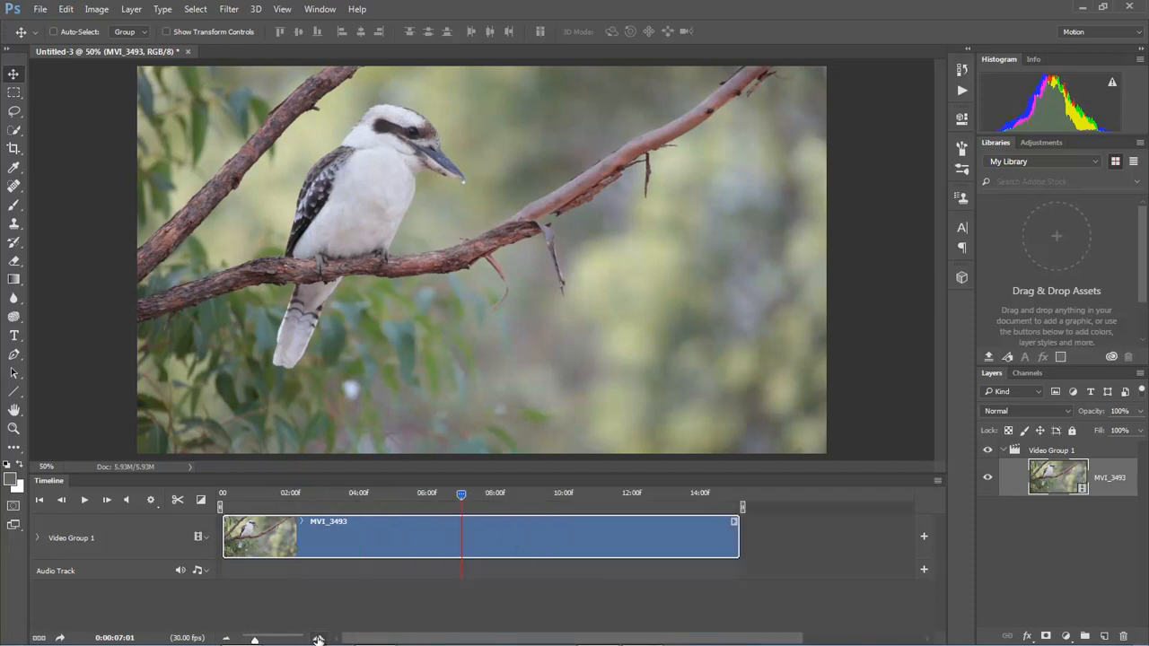
click(318, 639)
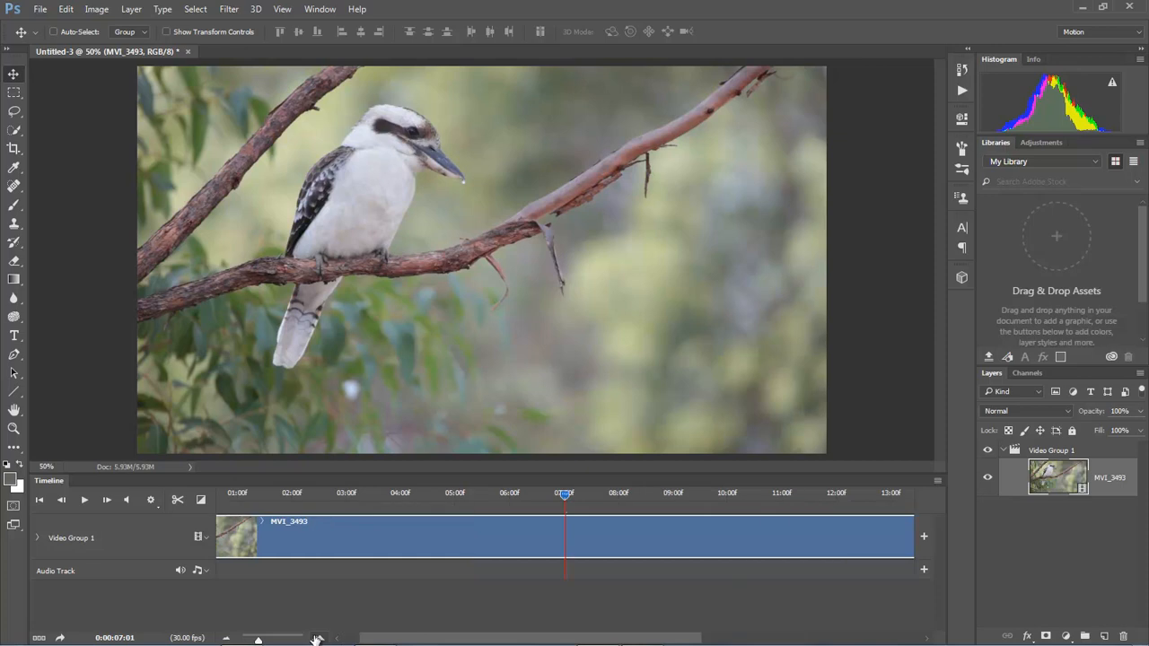
click(225, 638)
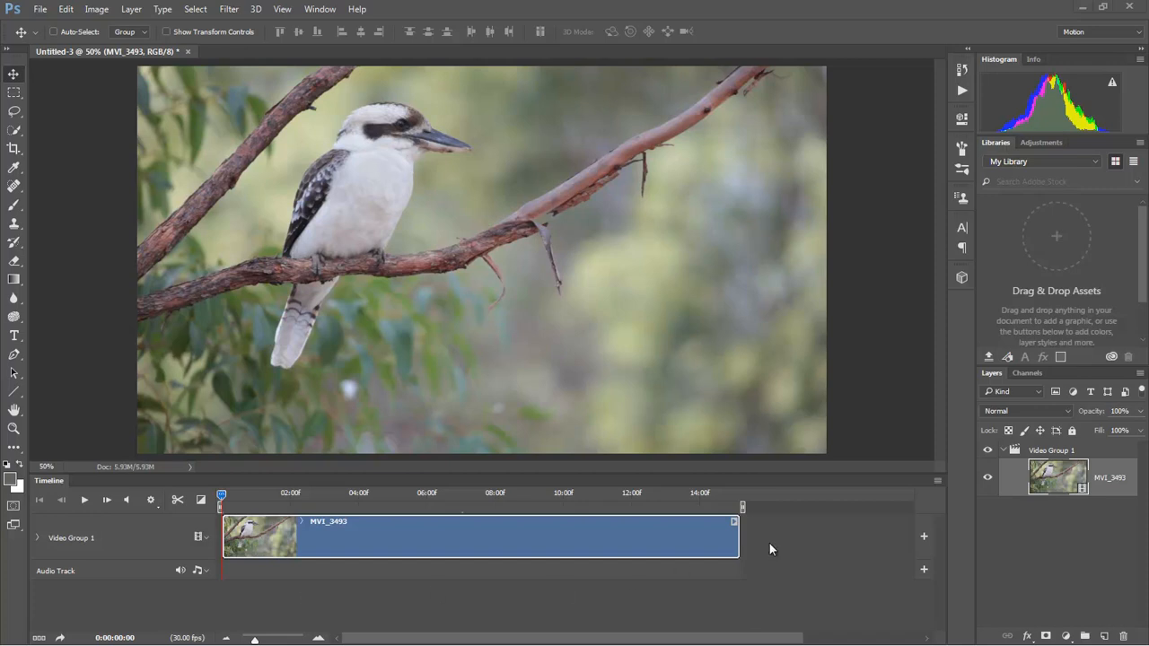
Add a Levels adjustment to the video clip with input levels of 27 for shadows, 0.80 for midtones and 229 for highlights
click(1066, 636)
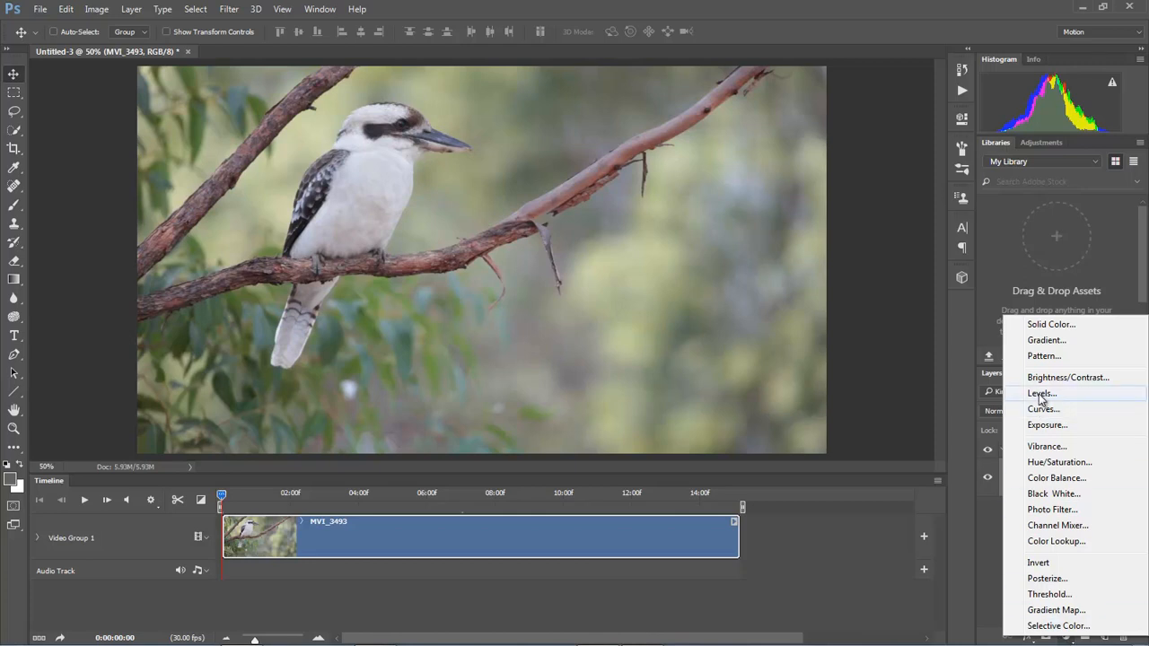
click(1039, 395)
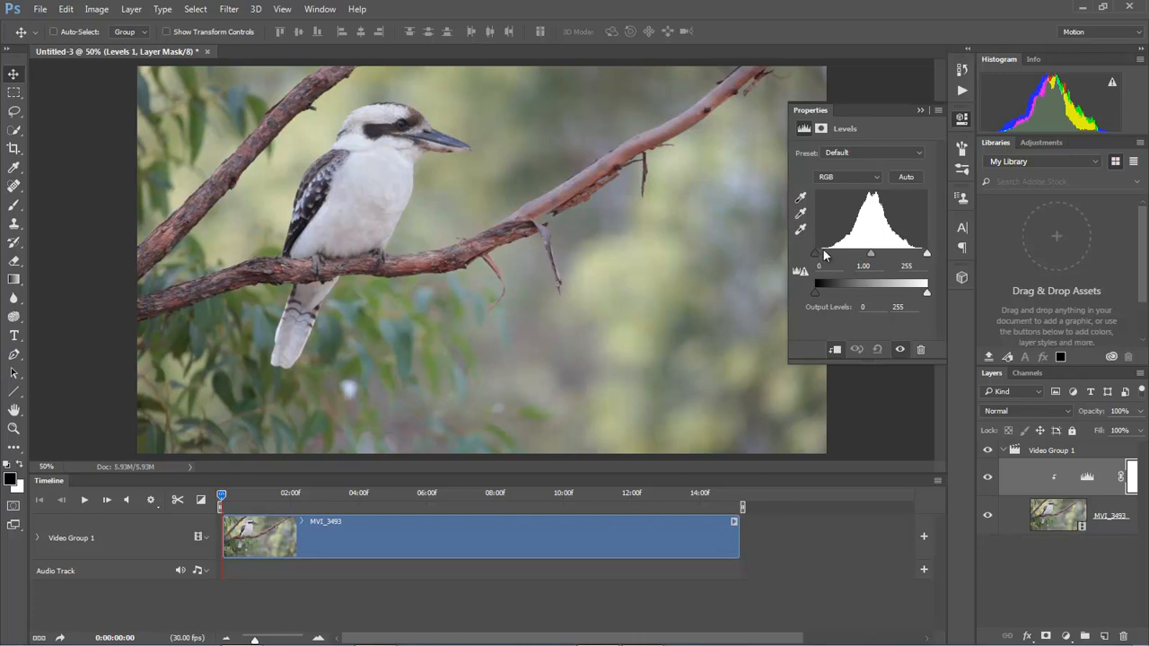
drag(787, 251, 602, 243)
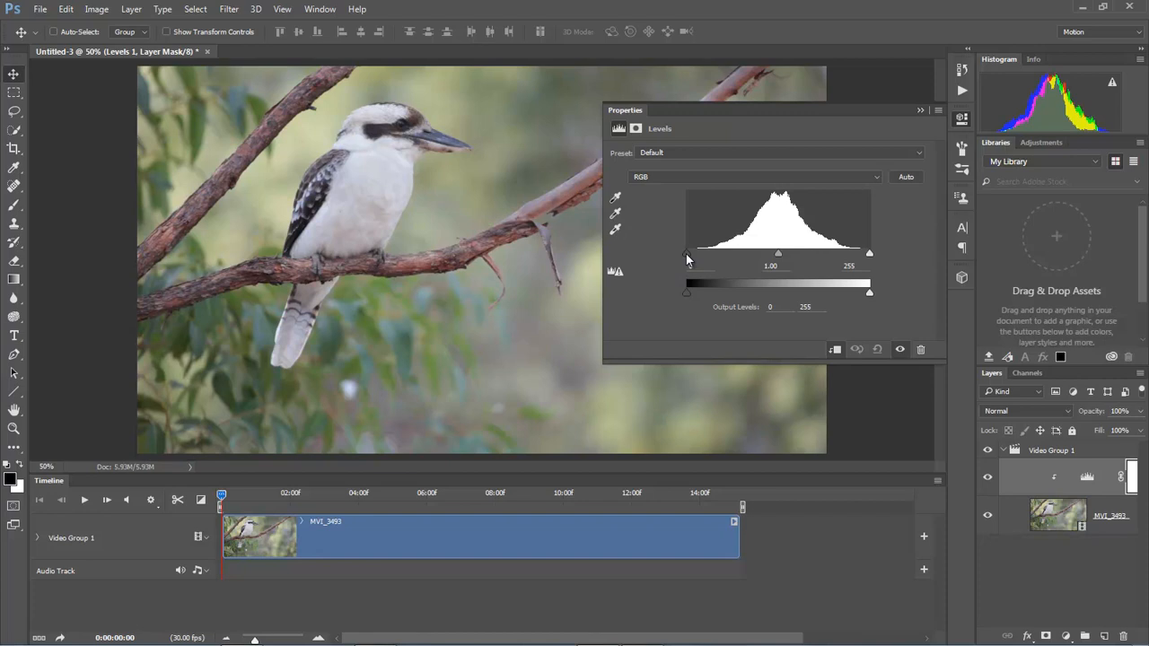
drag(685, 254, 703, 254)
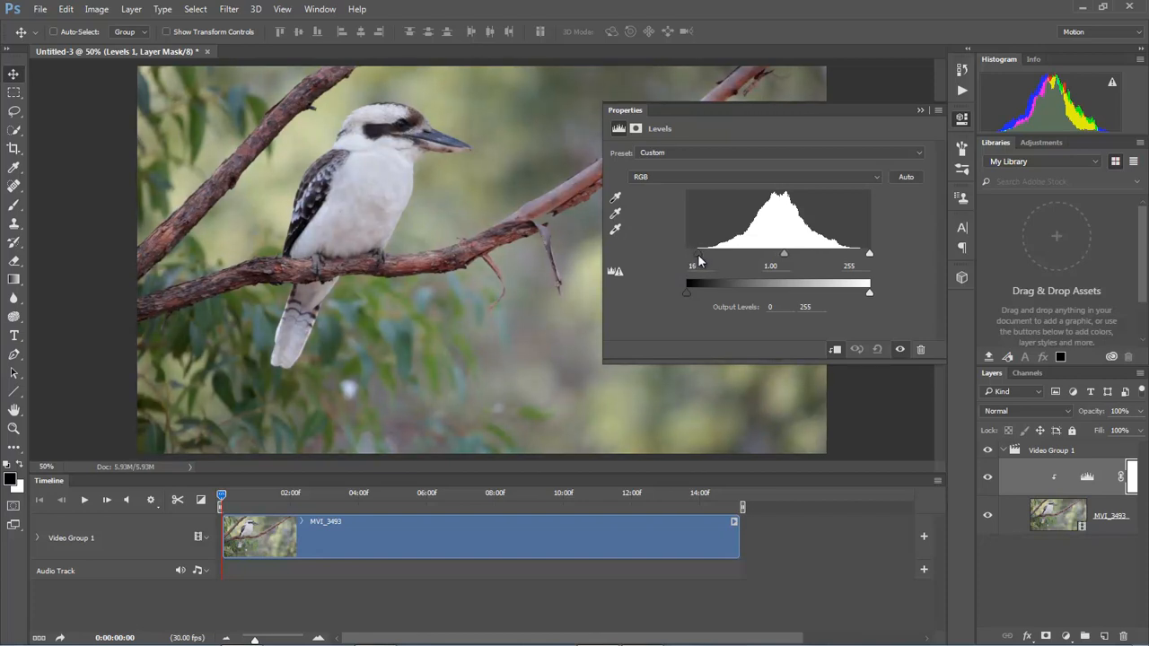
drag(872, 254, 860, 257)
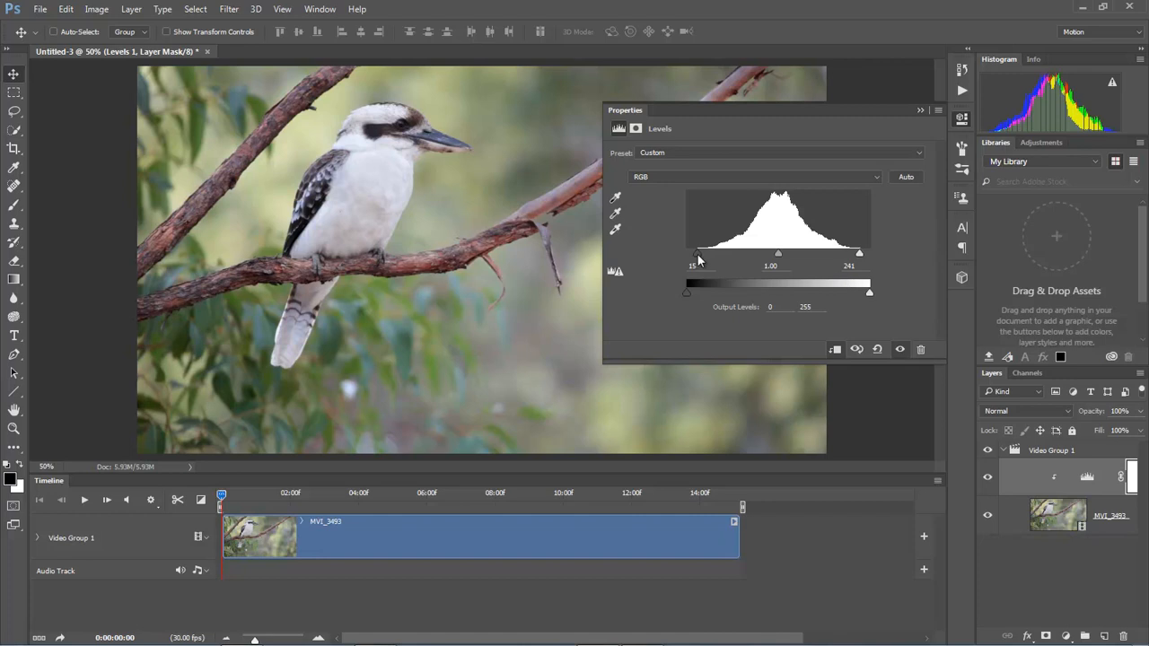
drag(696, 255, 705, 254)
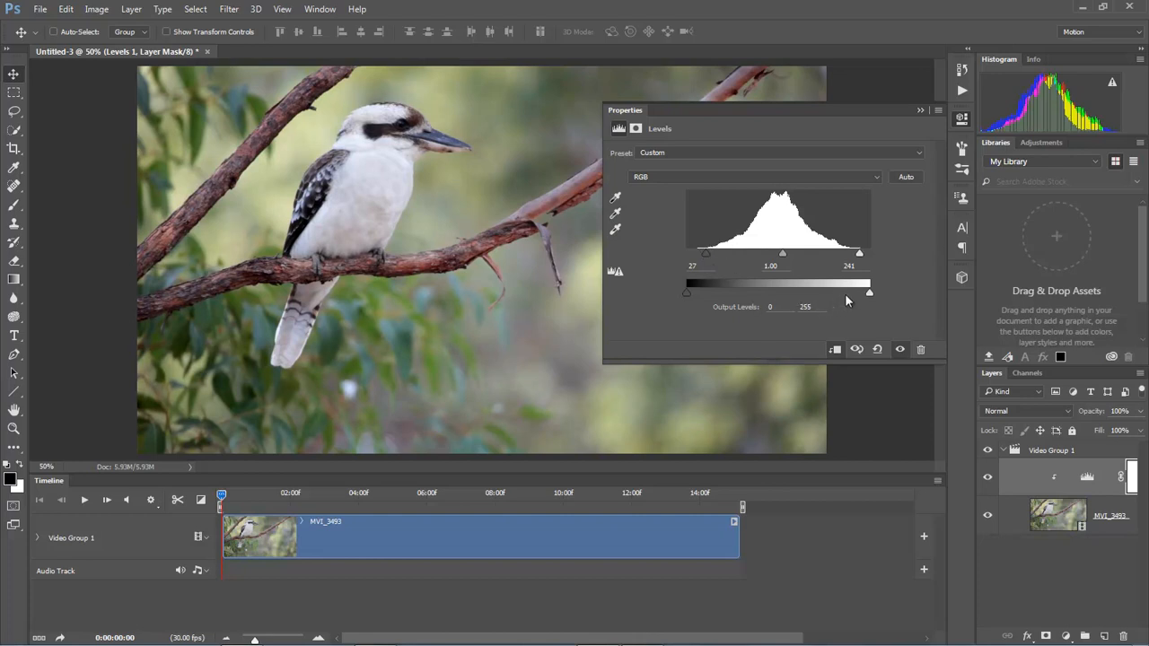
drag(859, 255, 850, 255)
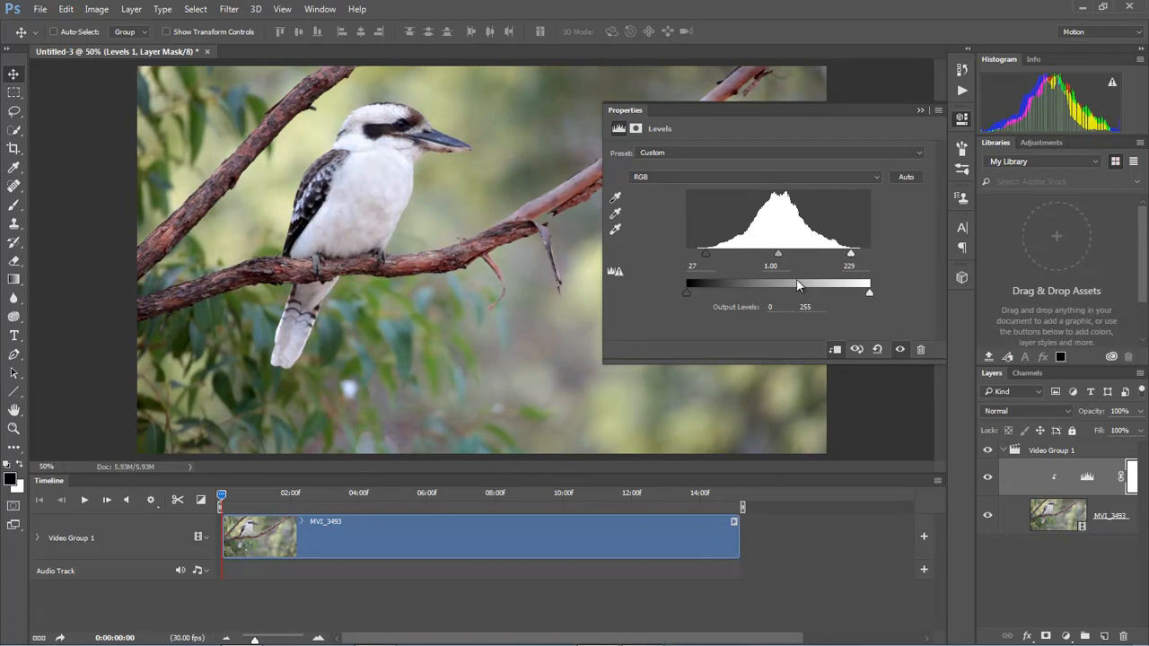
drag(778, 258, 788, 258)
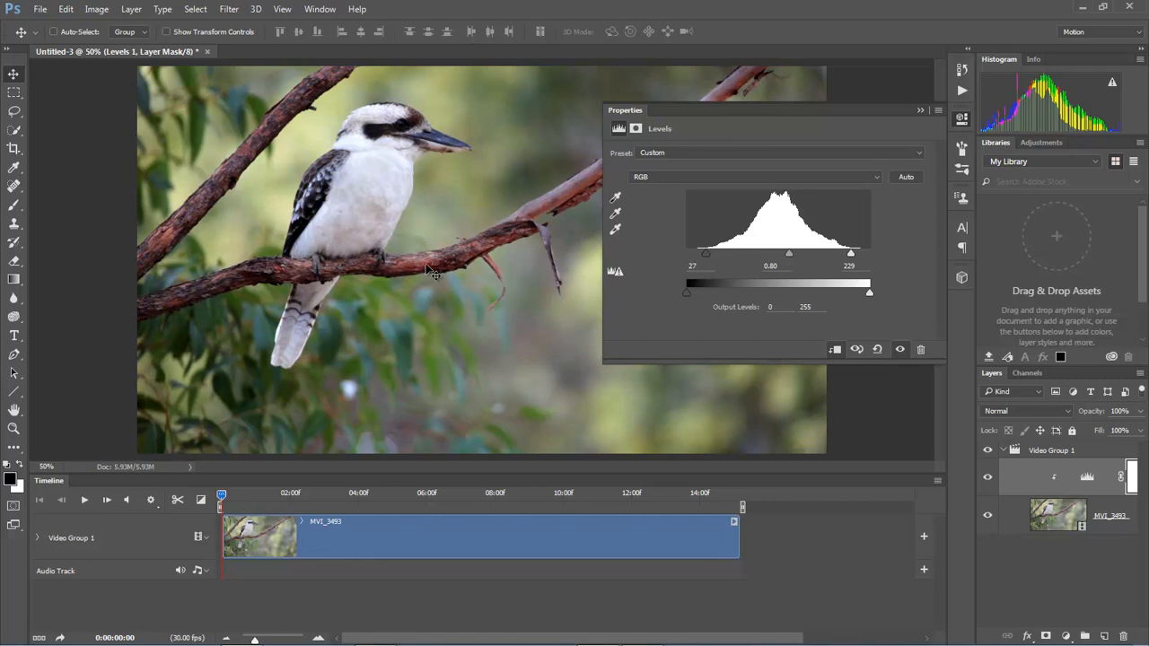
Add a Hue/Saturation adjustment directly above the video clip with hue +4 and saturation +8
click(1063, 525)
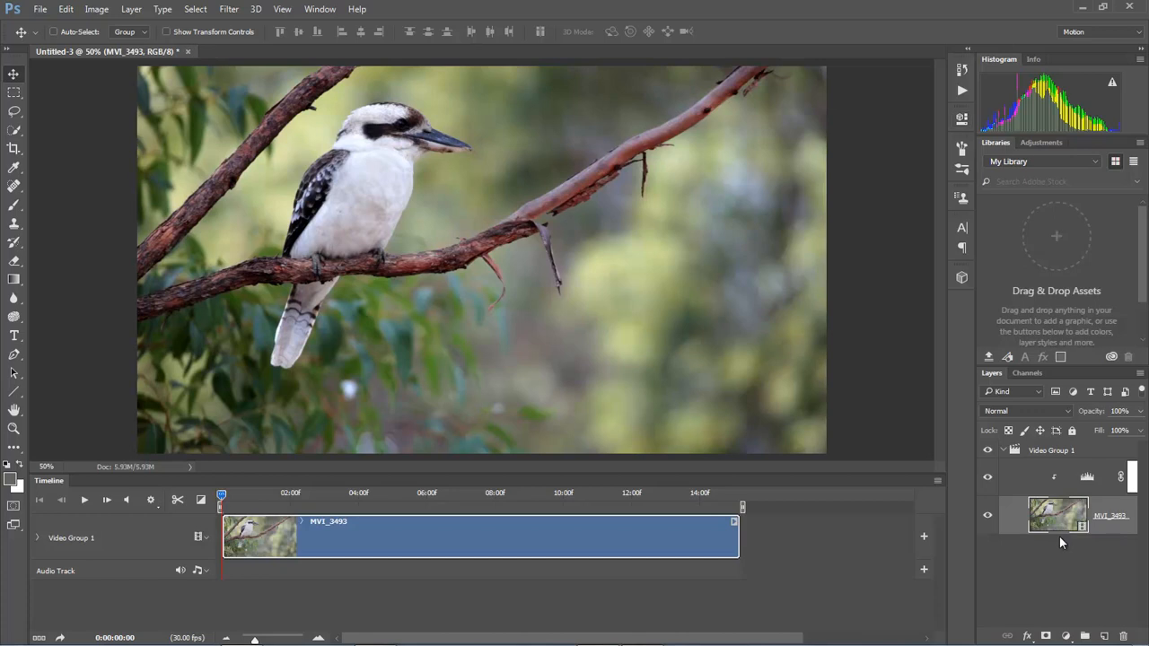
click(1065, 637)
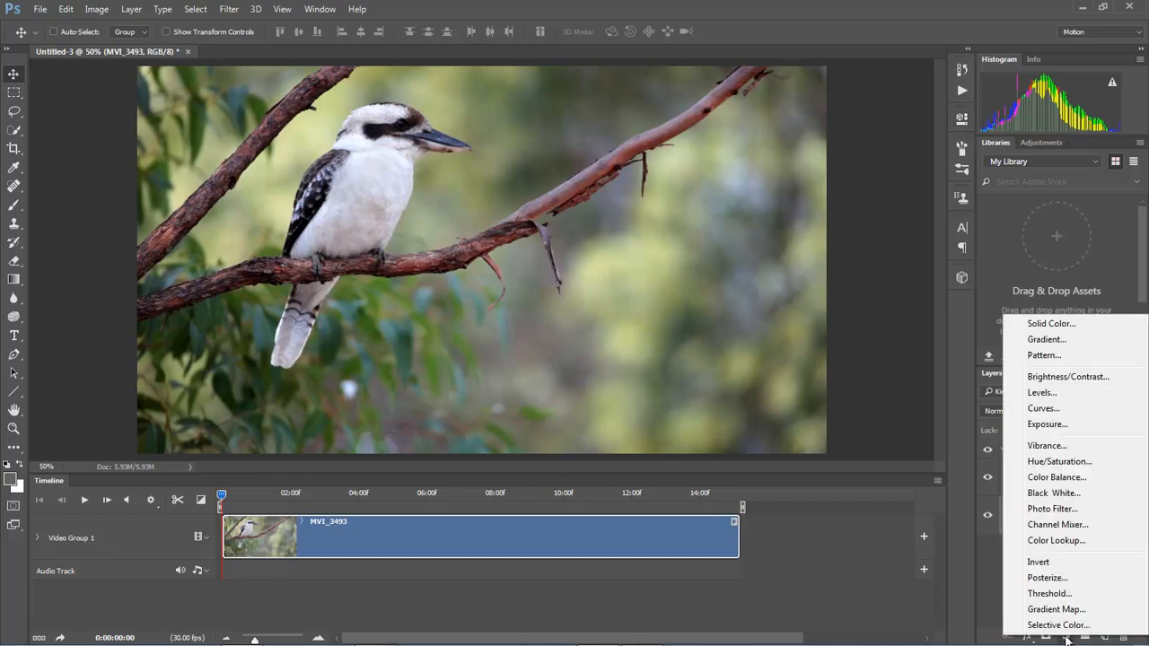
click(1058, 463)
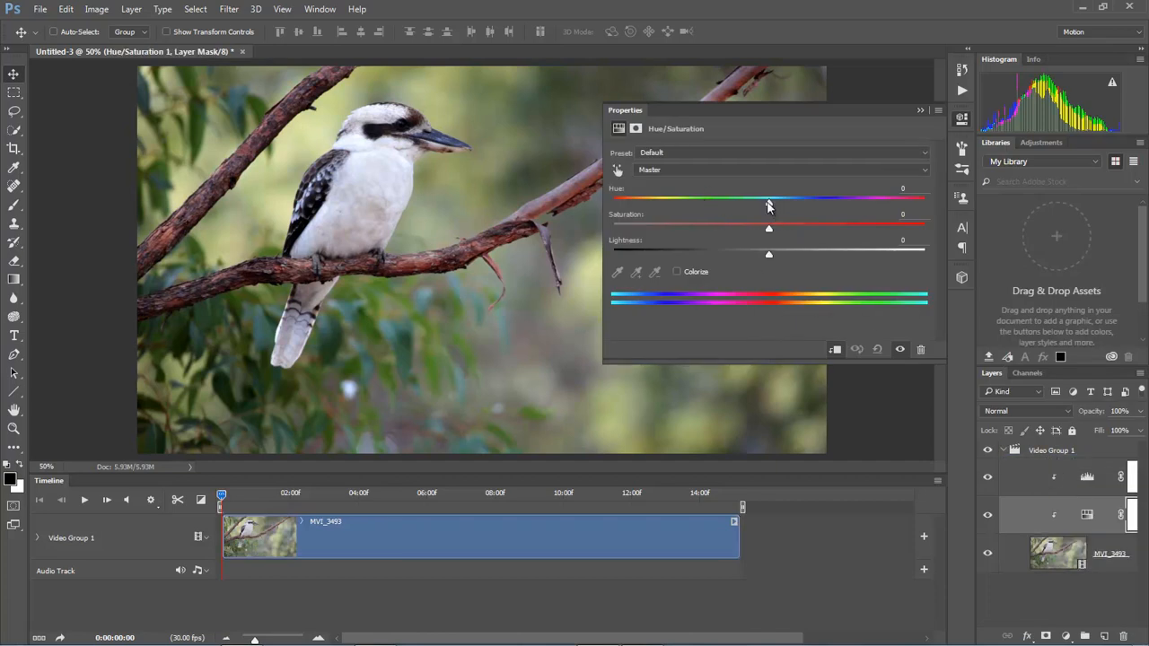
mouse_move(769, 204)
mouse_down()
mouse_move(799, 209)
mouse_move(772, 208)
mouse_up()
mouse_move(769, 231)
mouse_down()
mouse_move(794, 233)
mouse_move(785, 239)
mouse_up()
key(ctrl+2)
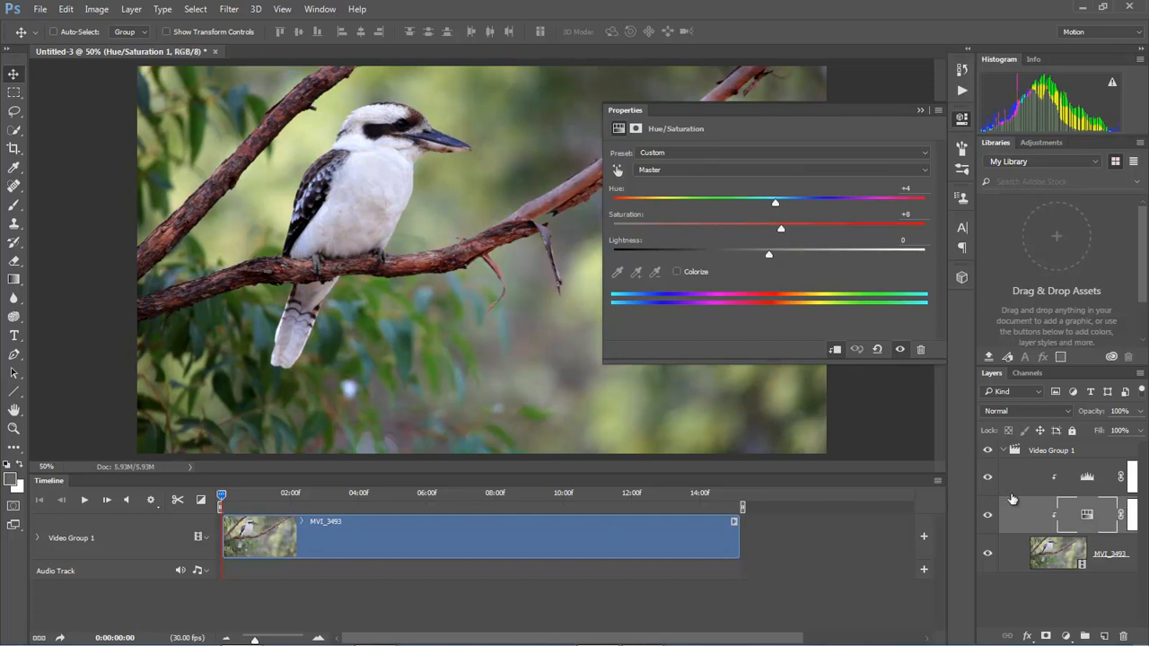
click(1087, 517)
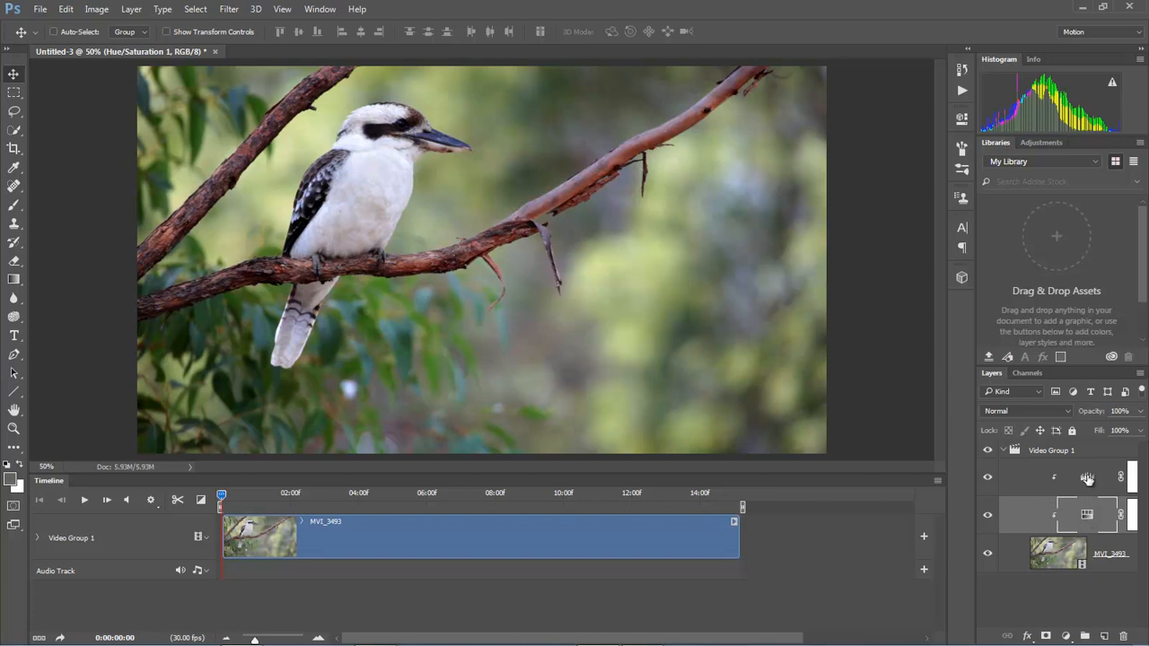
Check the settings of the topmost Levels adjustment, and select its layer mask with the Brush tool
click(1086, 477)
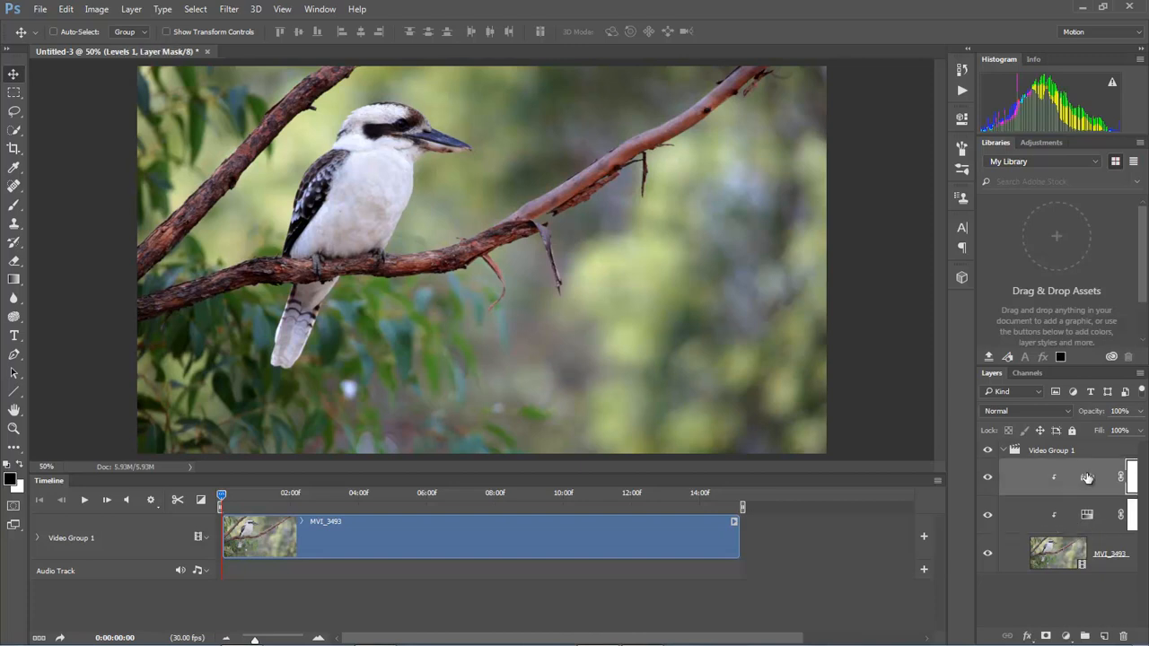
double_click(1087, 477)
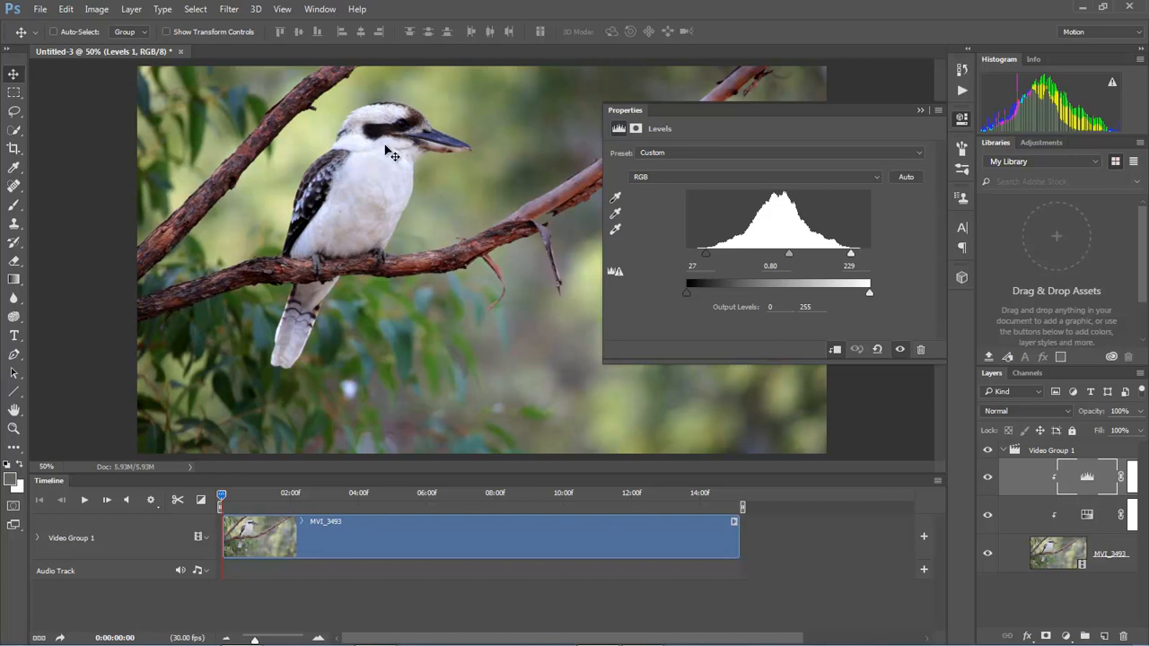
click(1104, 479)
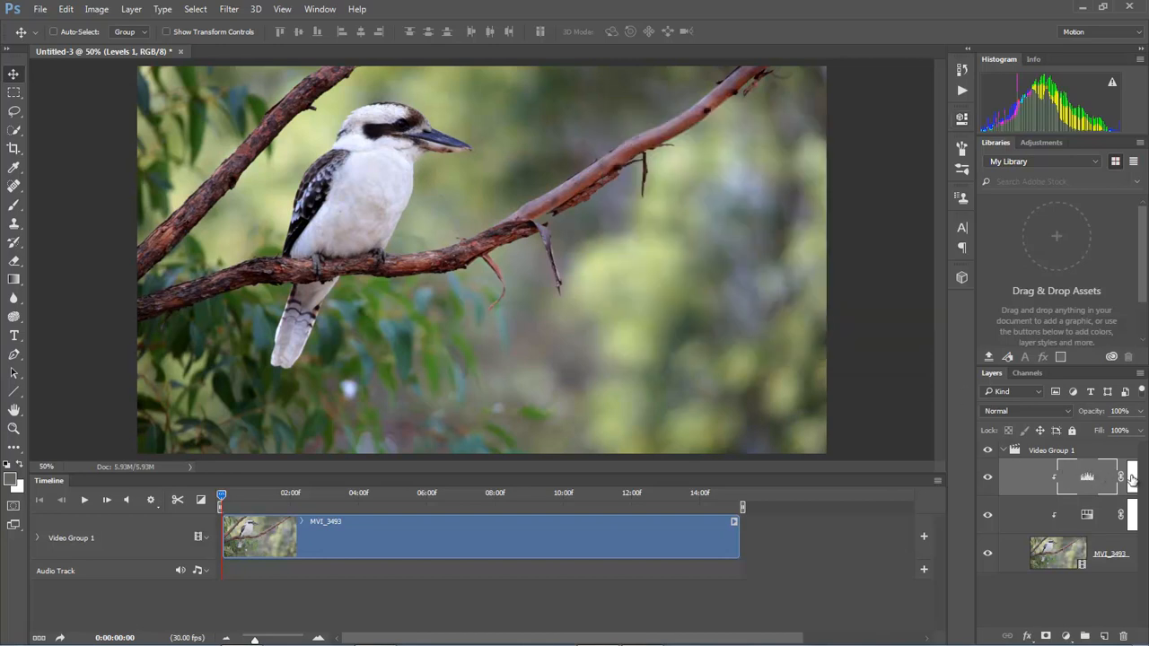
click(1131, 479)
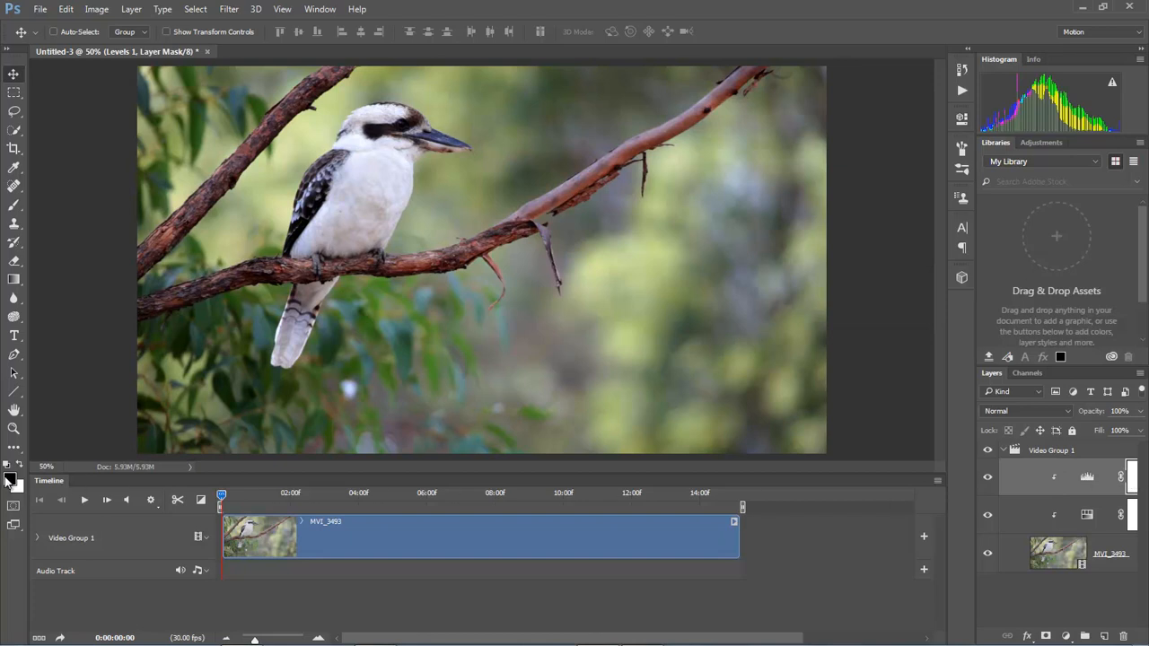
click(14, 205)
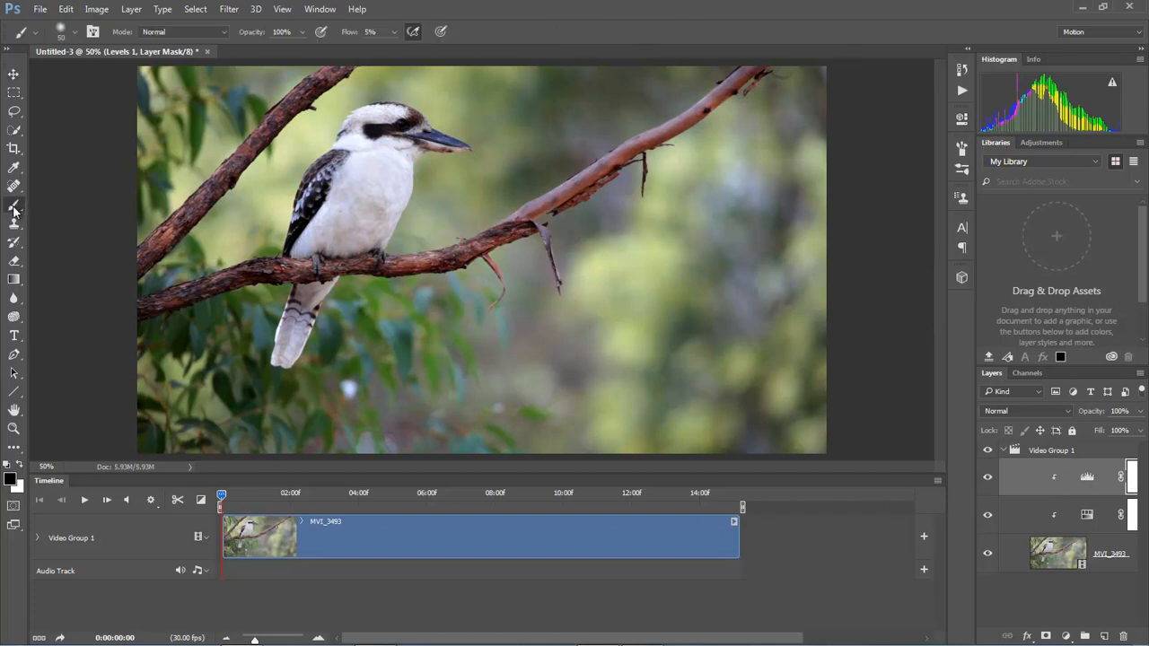
click(45, 209)
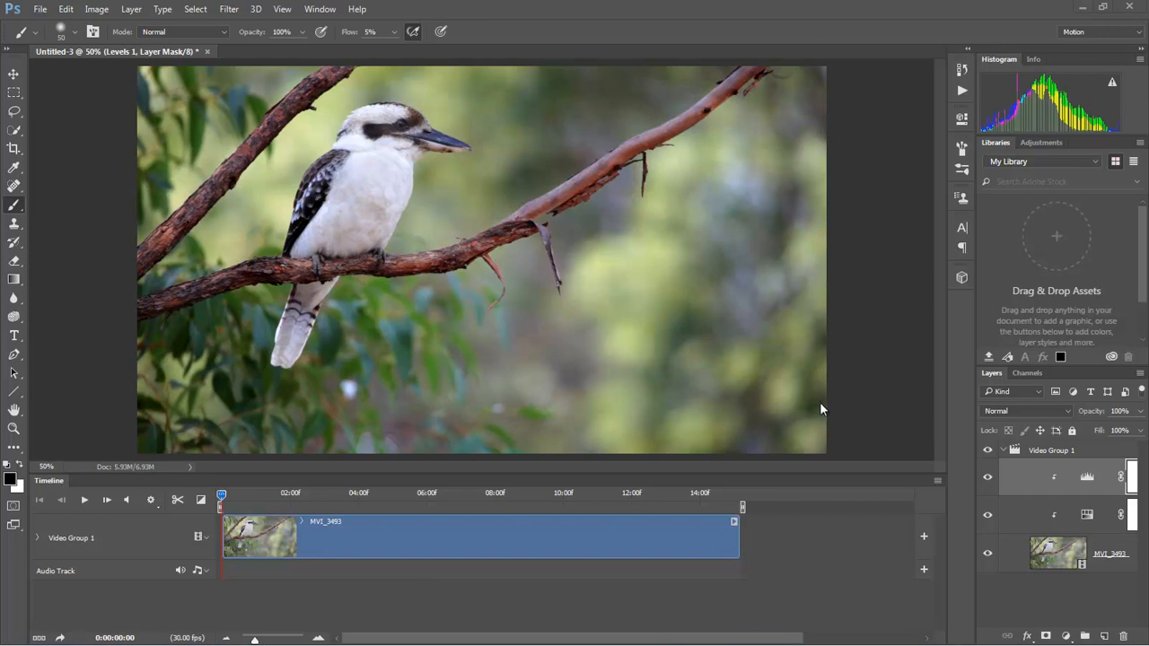
Add a second Levels adjustment directly above the video clip with the midtone input level at 0.71
click(1070, 560)
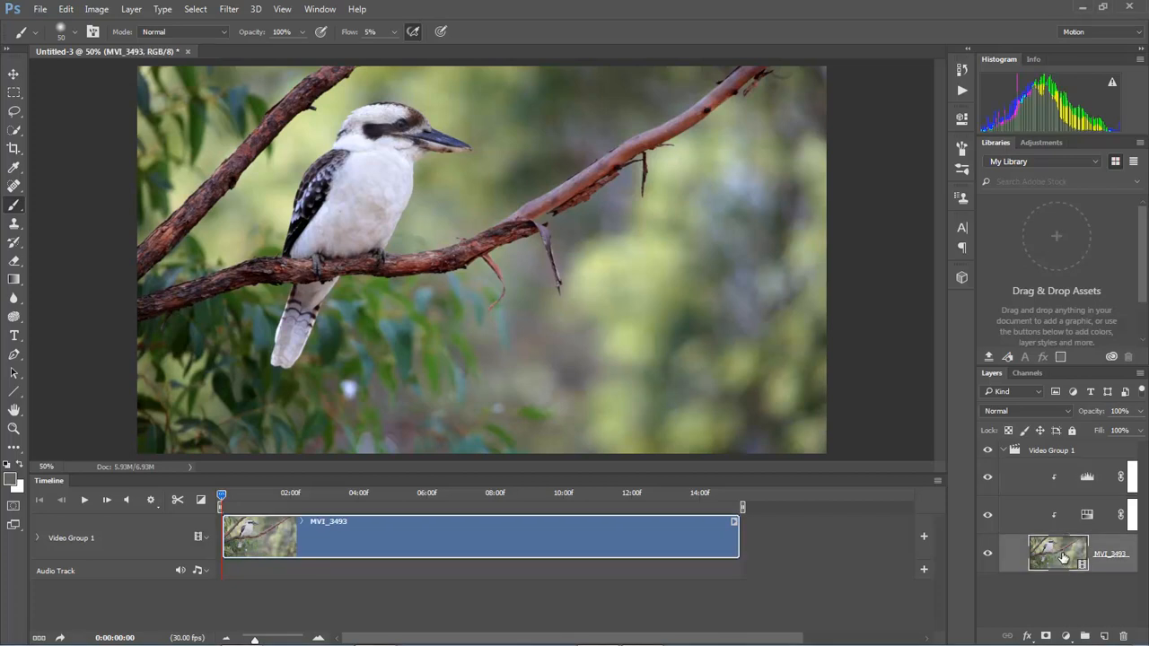
click(1066, 637)
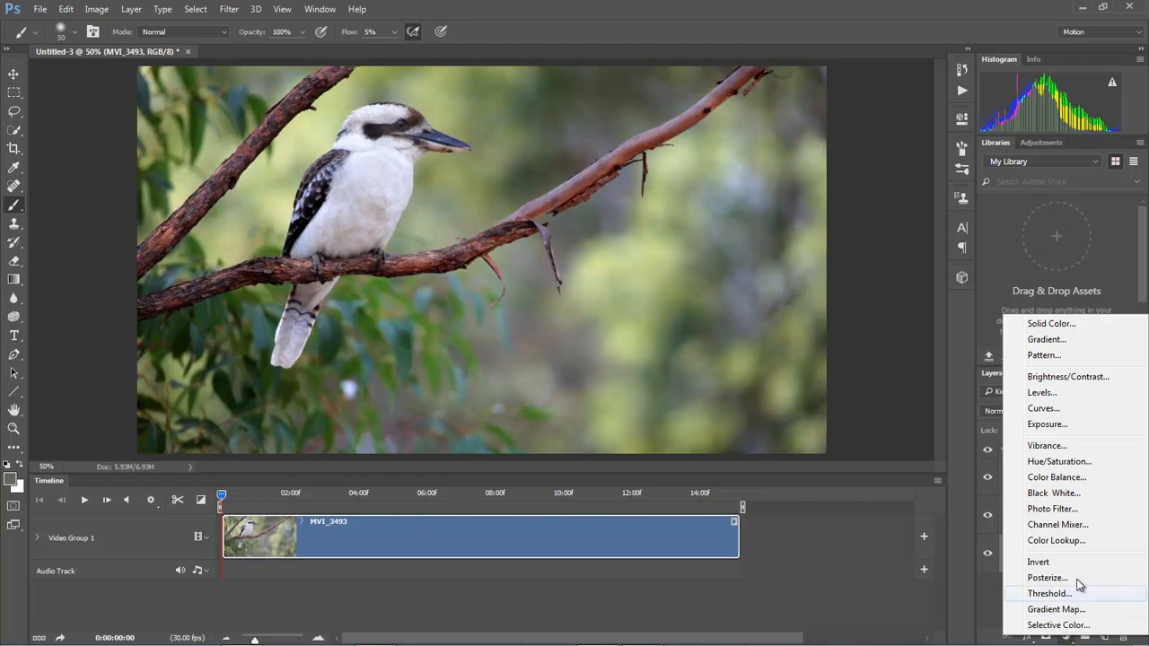
click(1038, 393)
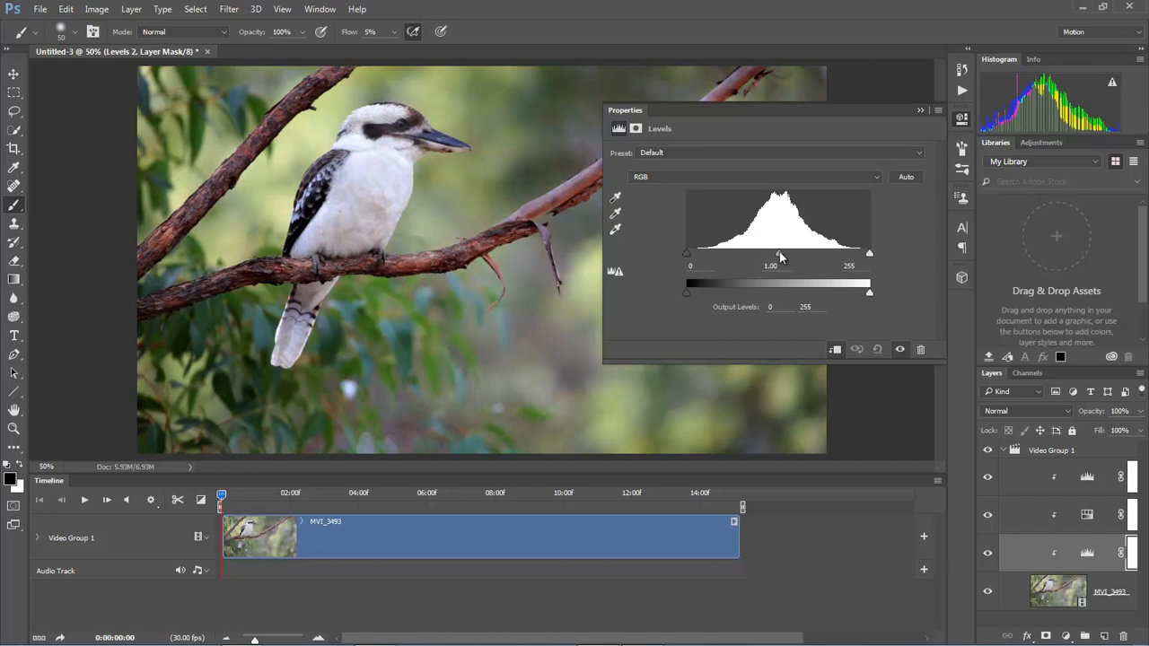
drag(781, 257, 798, 261)
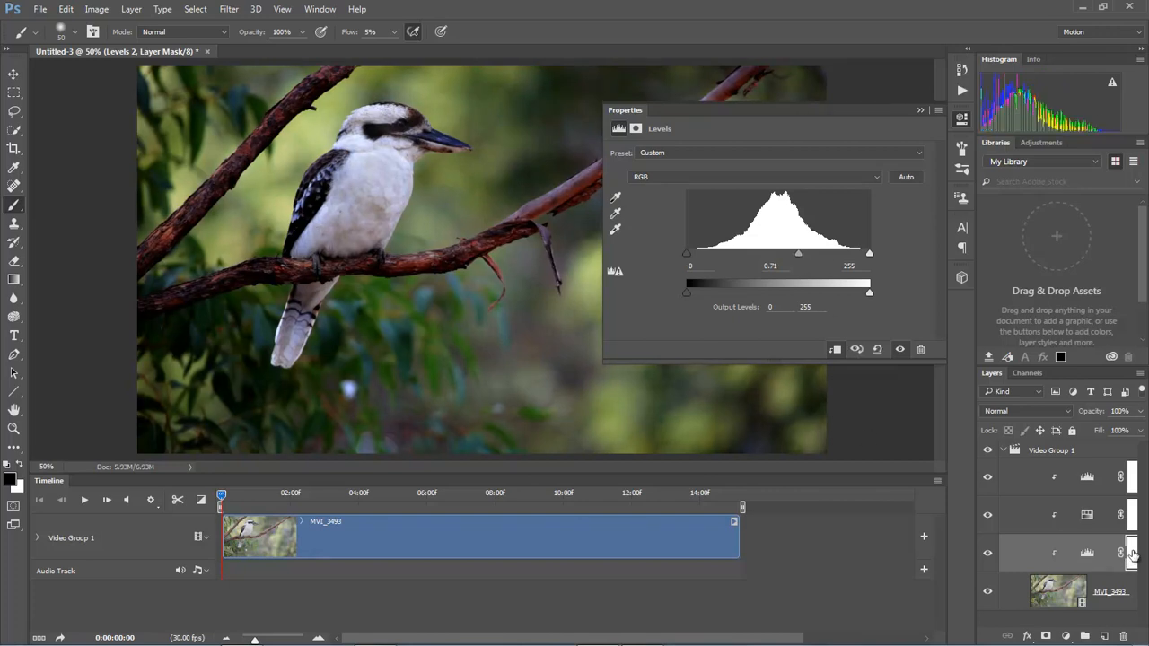
Select the second Levels adjustment's mask and set the brush to size 500 with 10% flow for painting on it
click(1132, 554)
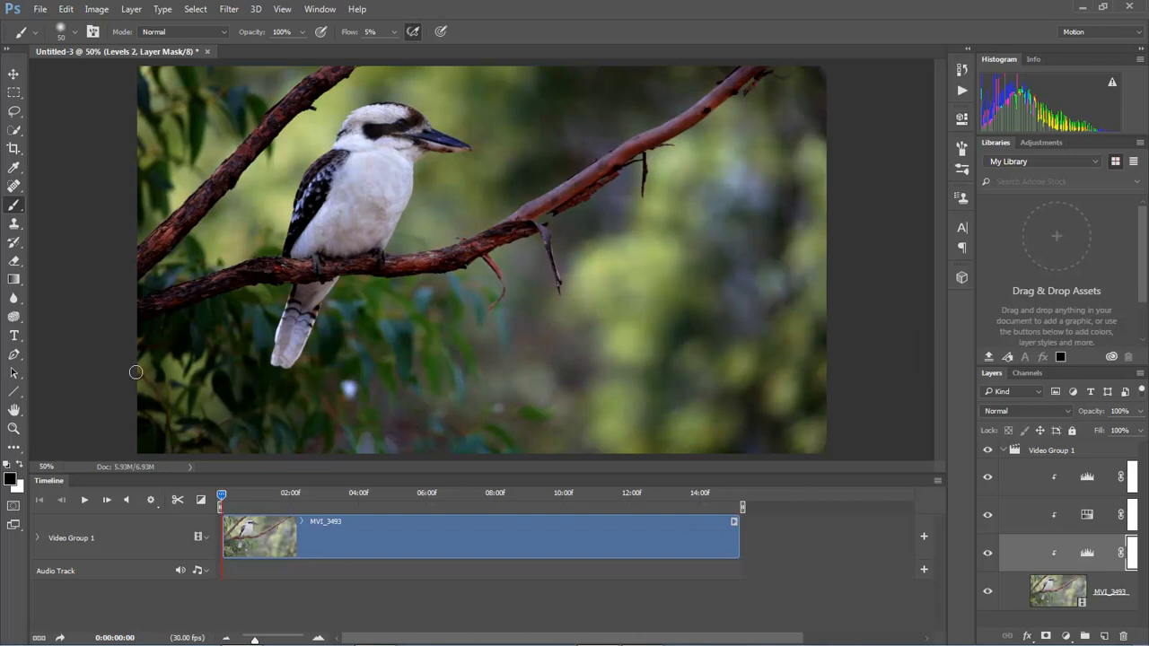
key(bracketright)
key(bracketright)
key(bracketright)
key(bracketright)
key(bracketright)
key(bracketright)
key(bracketright)
key(bracketright)
key(bracketright)
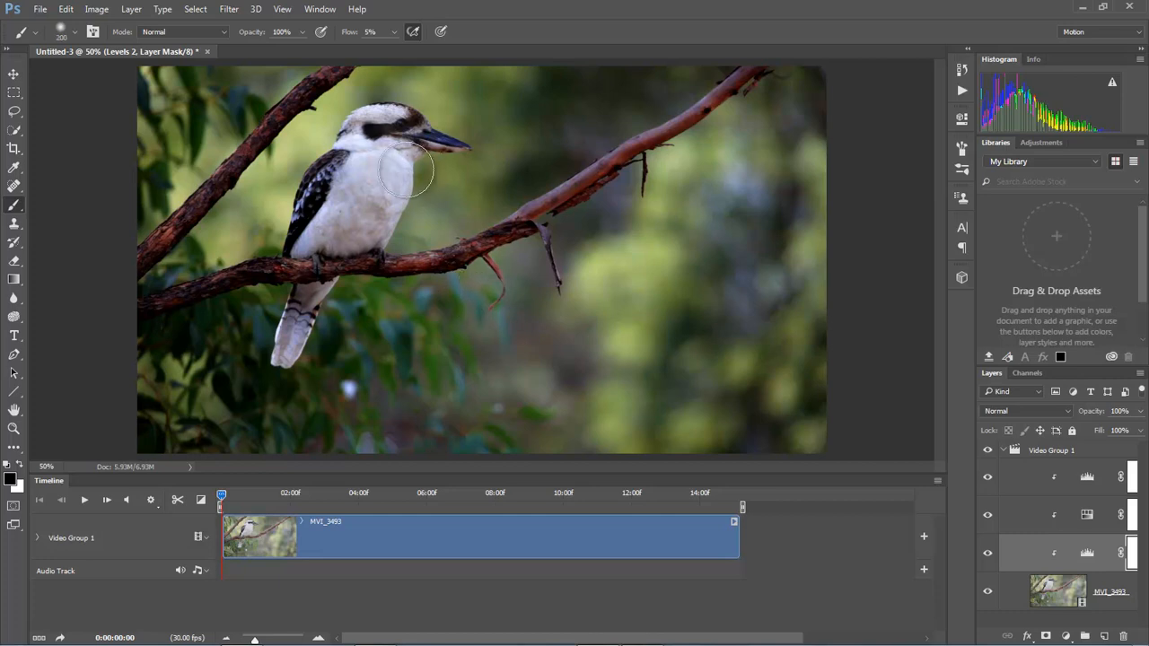
key(1)
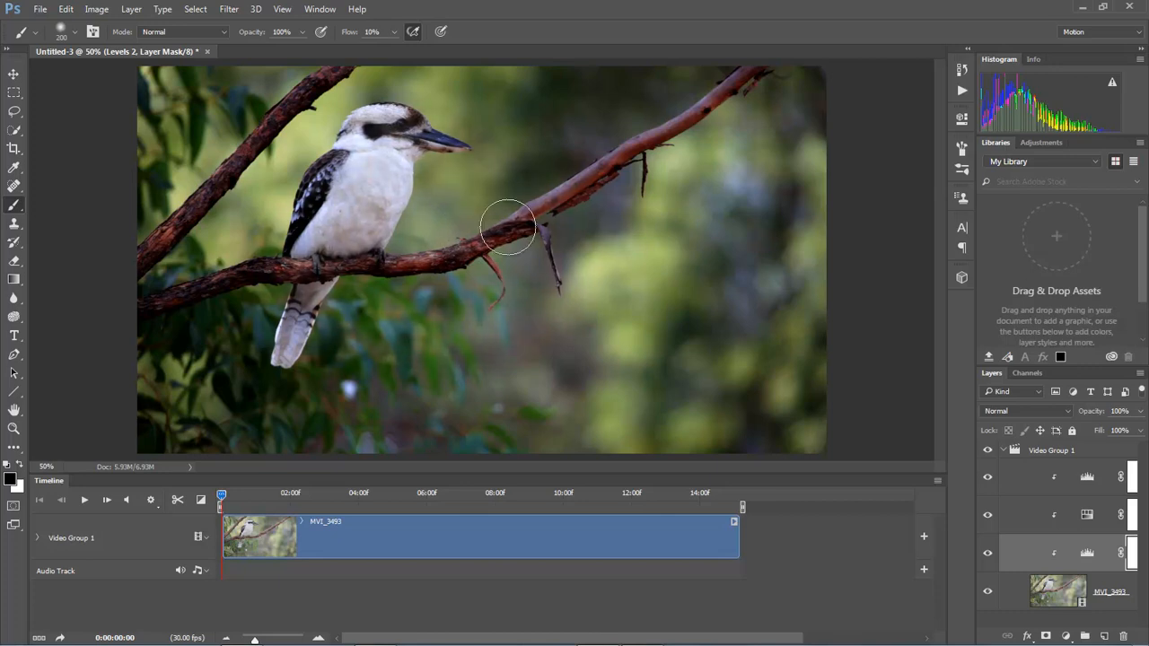
key(bracketright)
key(bracketright)
key(bracketright)
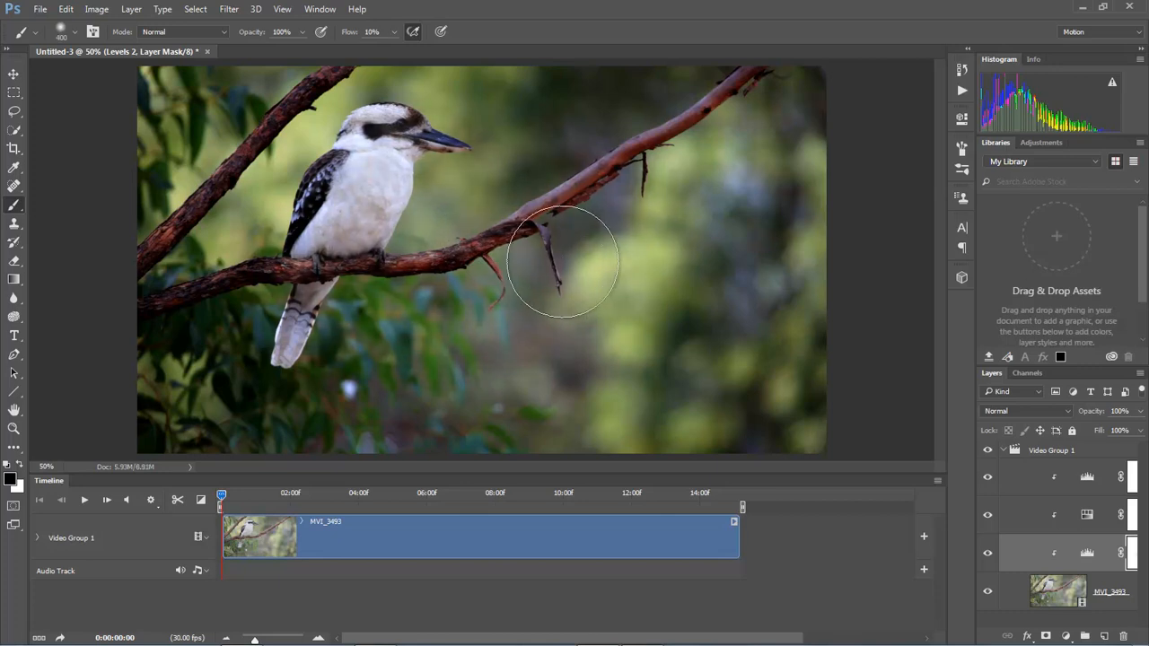
key(bracketright)
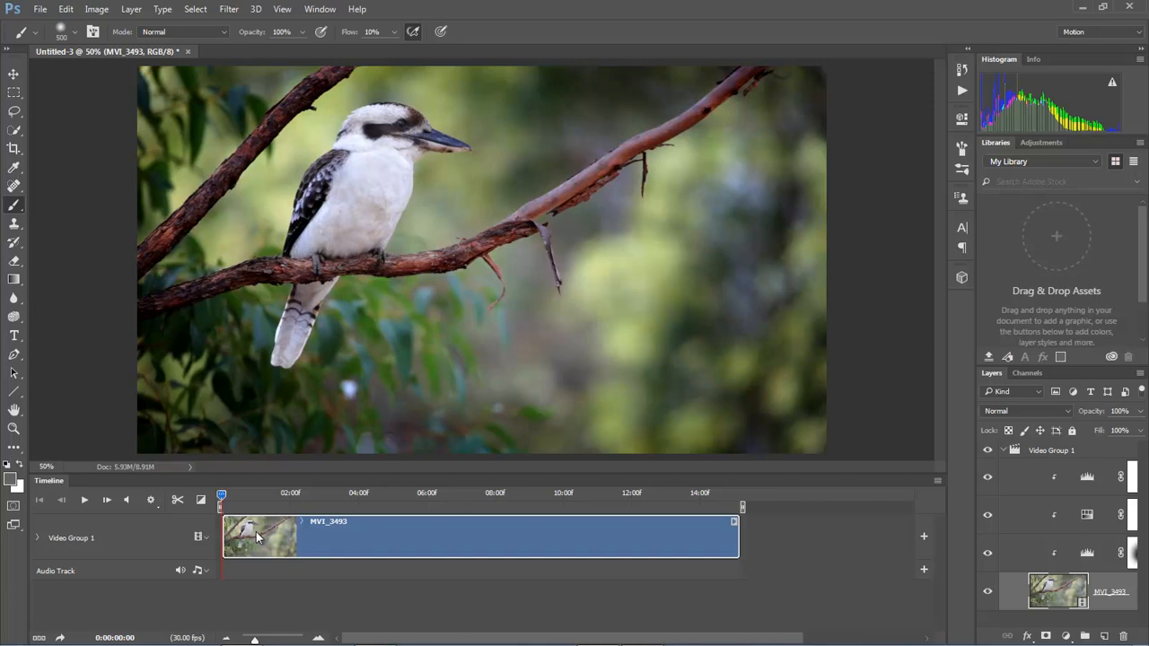
Turn down the audio volume of the MVI_3493 video clip in the timeline
right_click(259, 532)
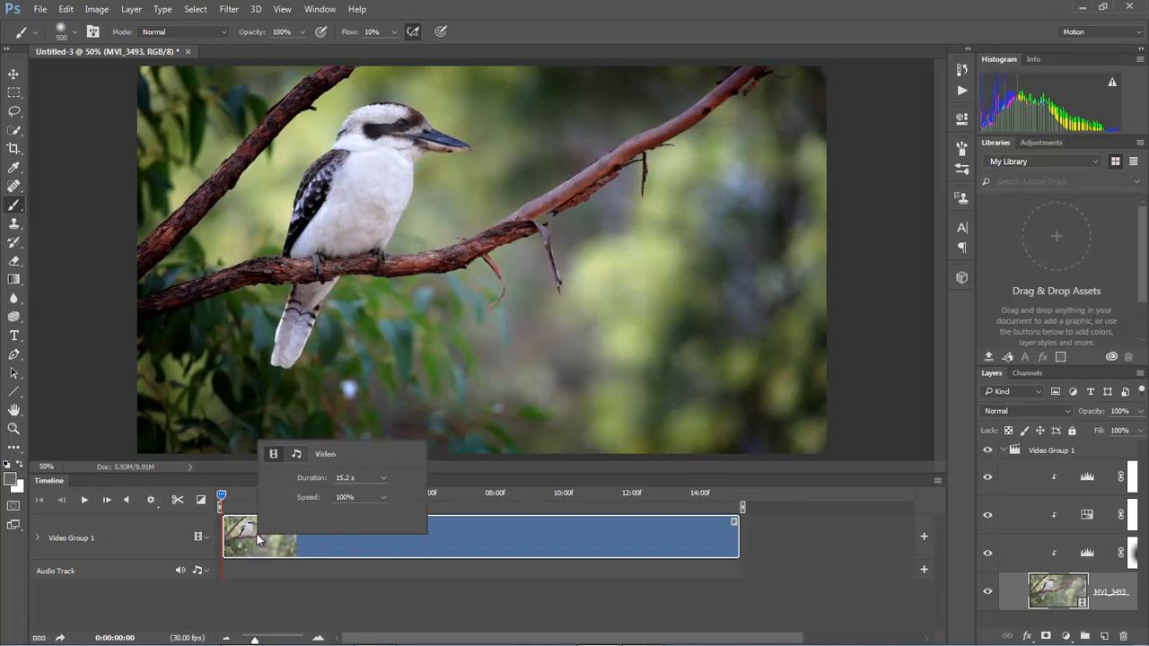
click(296, 455)
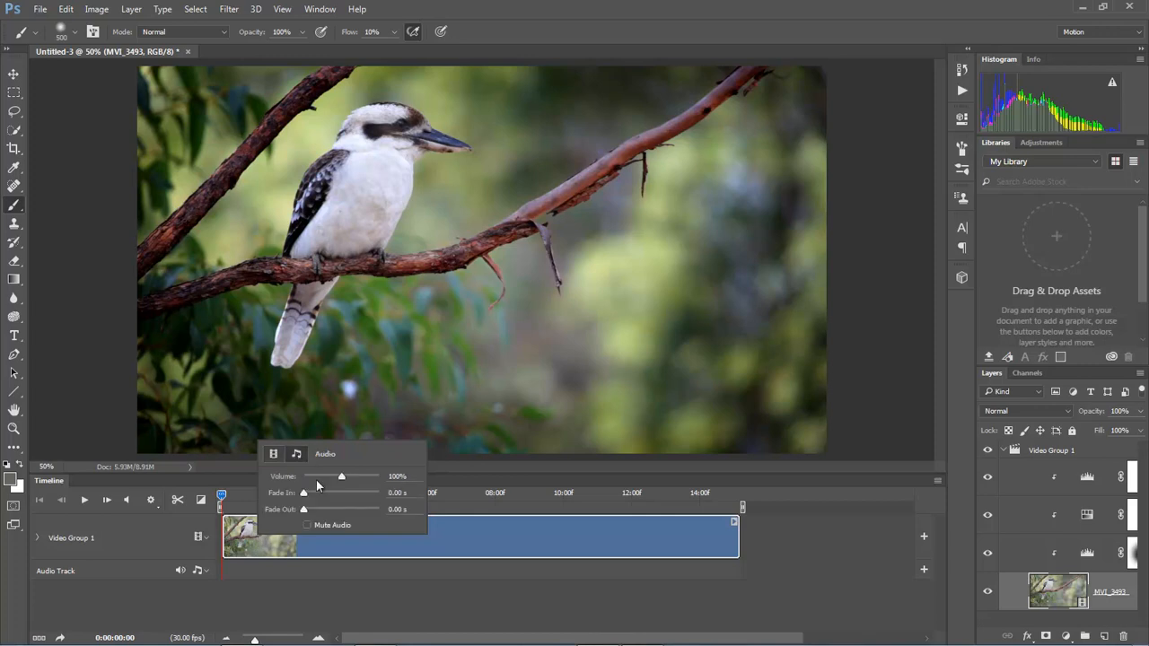
drag(315, 476, 293, 480)
click(500, 597)
Render the graded timeline as an H.264 MP4 video named Kookaburra
click(40, 9)
mouse_move(85, 217)
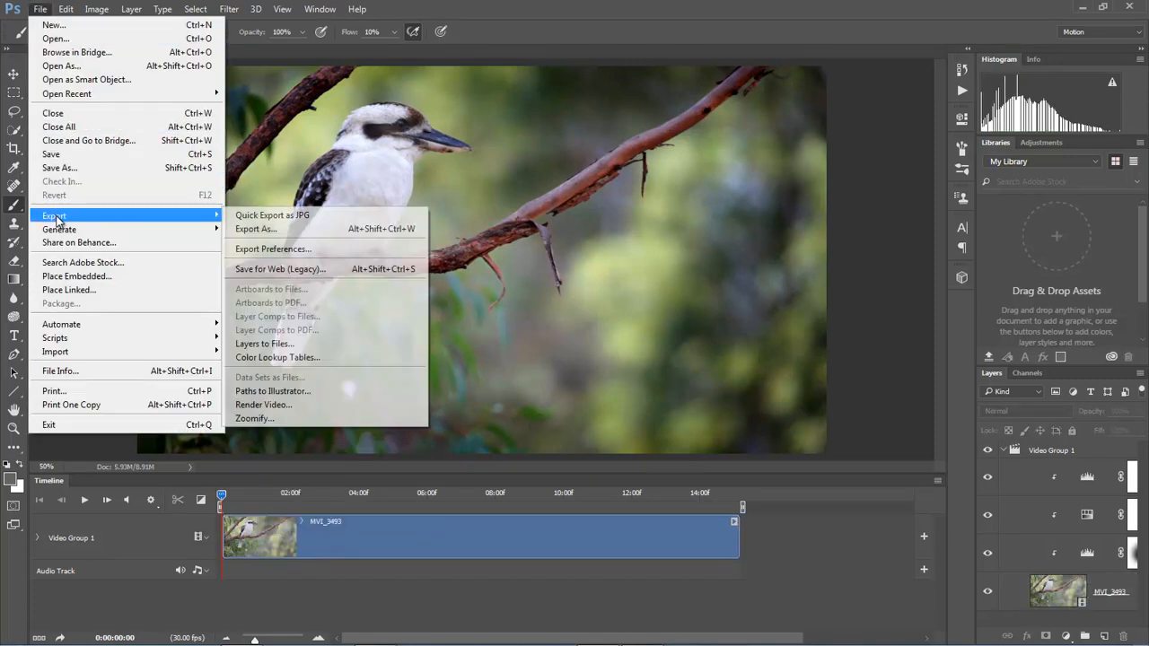
click(266, 408)
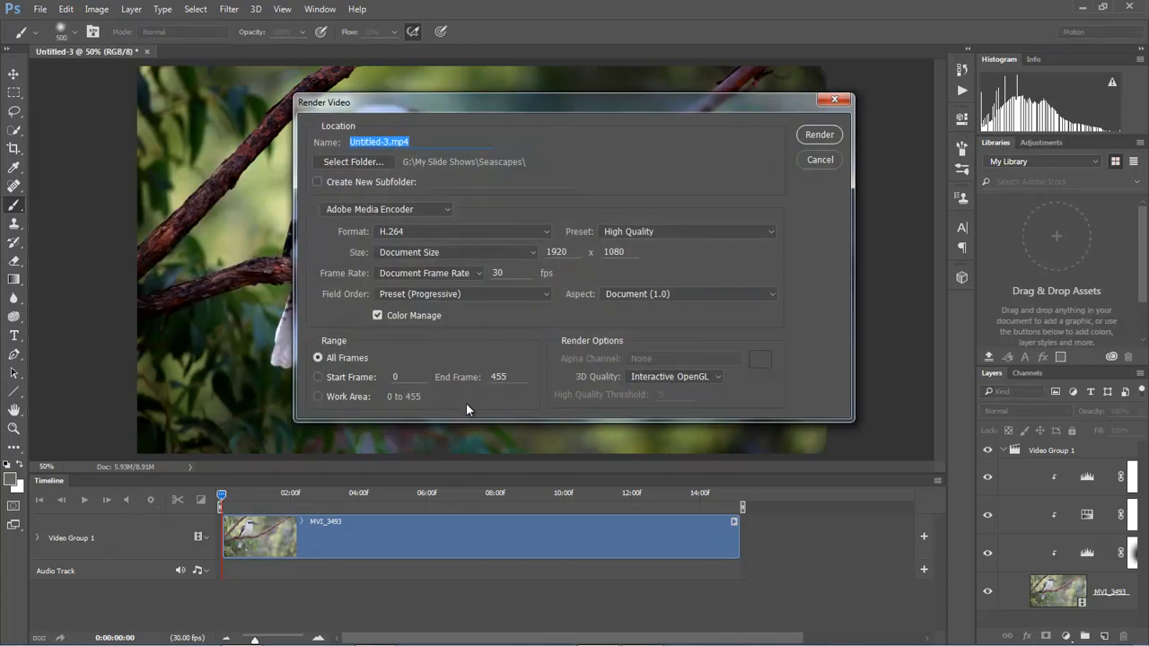
click(378, 141)
drag(388, 137, 306, 134)
text(Kookaburra)
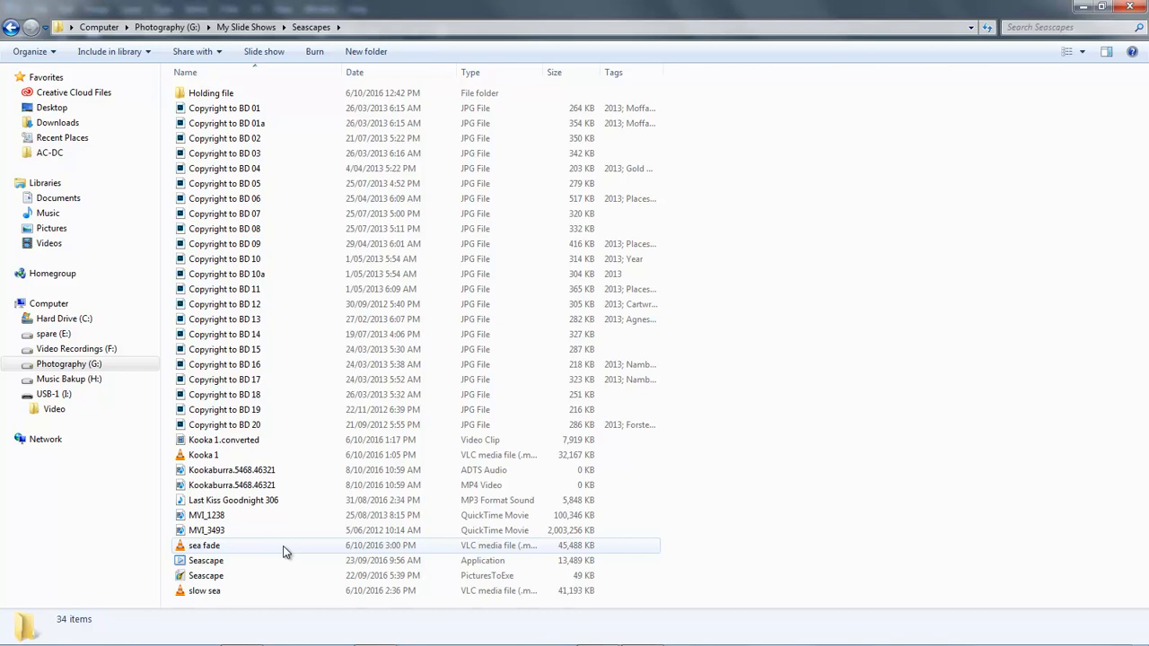
Play the rendered Kookaburra video from the Seascapes folder in VLC media player at full screen
click(215, 470)
double_click(202, 471)
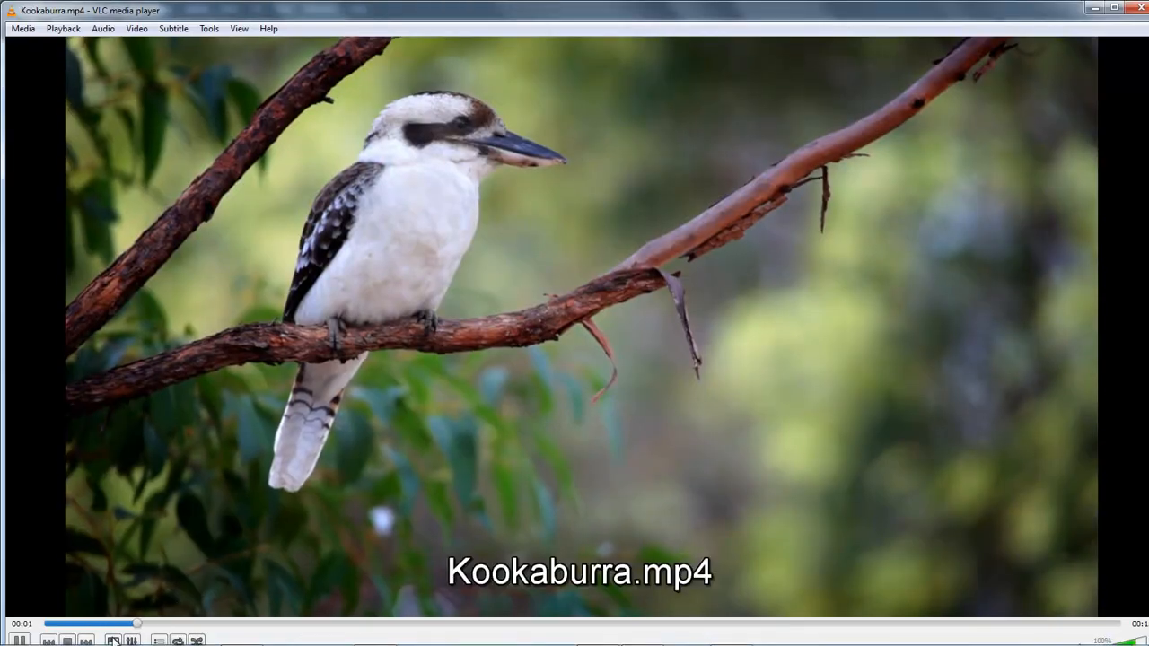
click(114, 641)
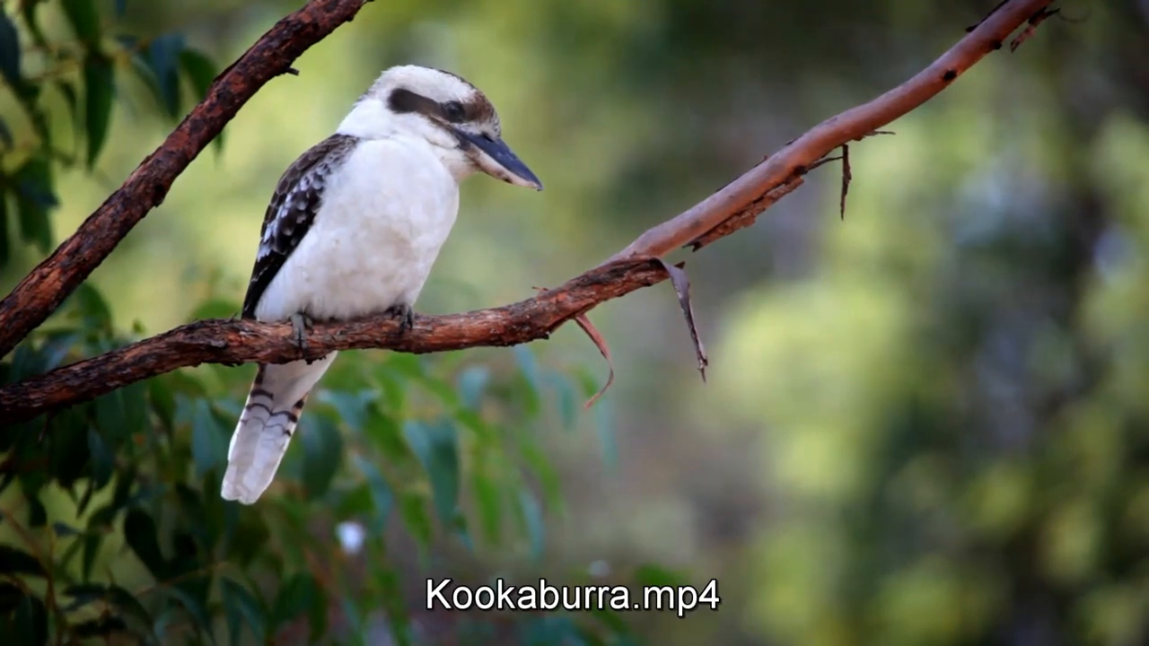